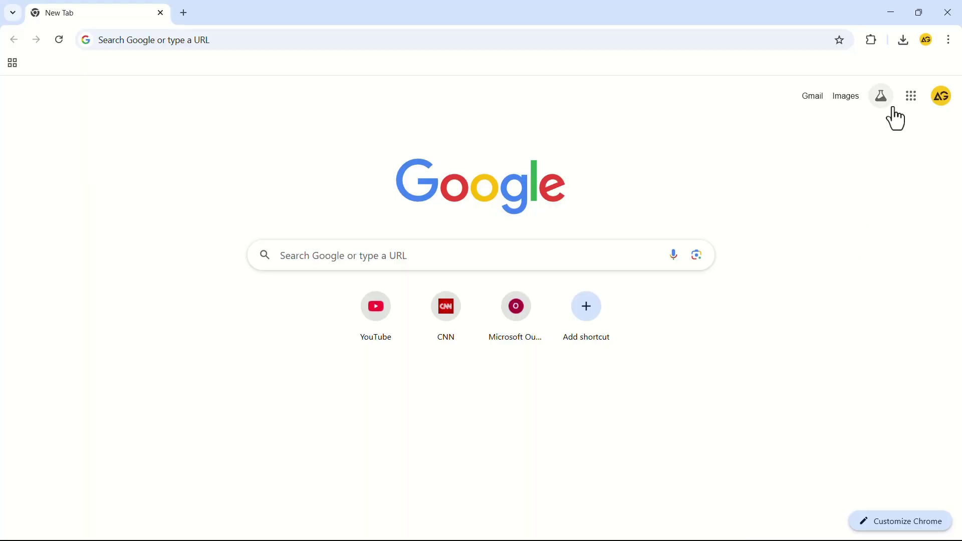
# Step: Open Google Slides from the Google apps and create a blank presentation
pyautogui.click(912, 99)
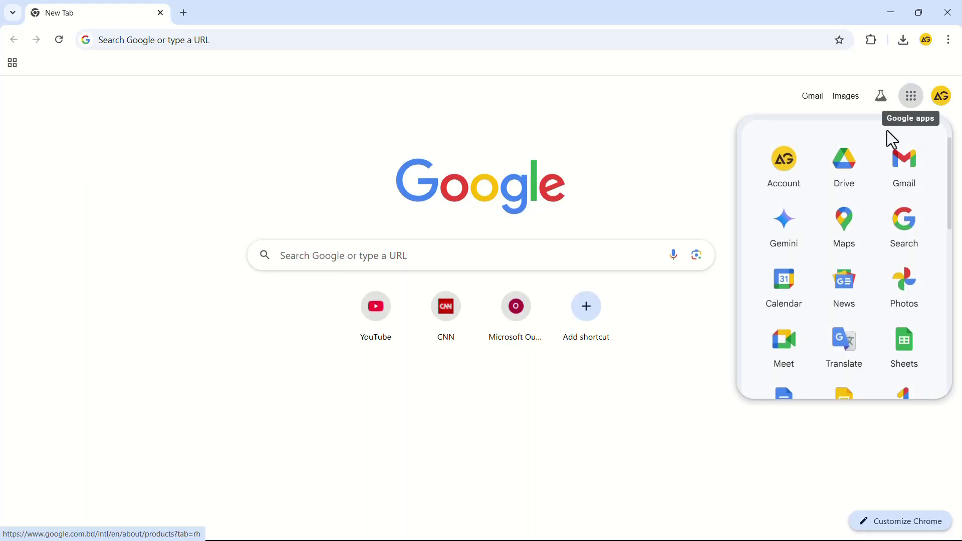
pyautogui.scroll(-2, 871, 181)
pyautogui.click(856, 279)
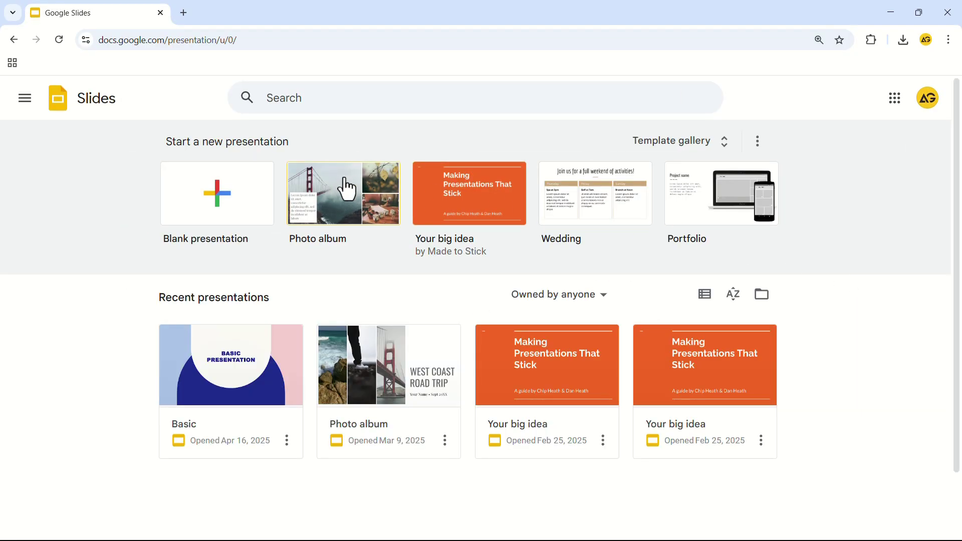
pyautogui.click(232, 200)
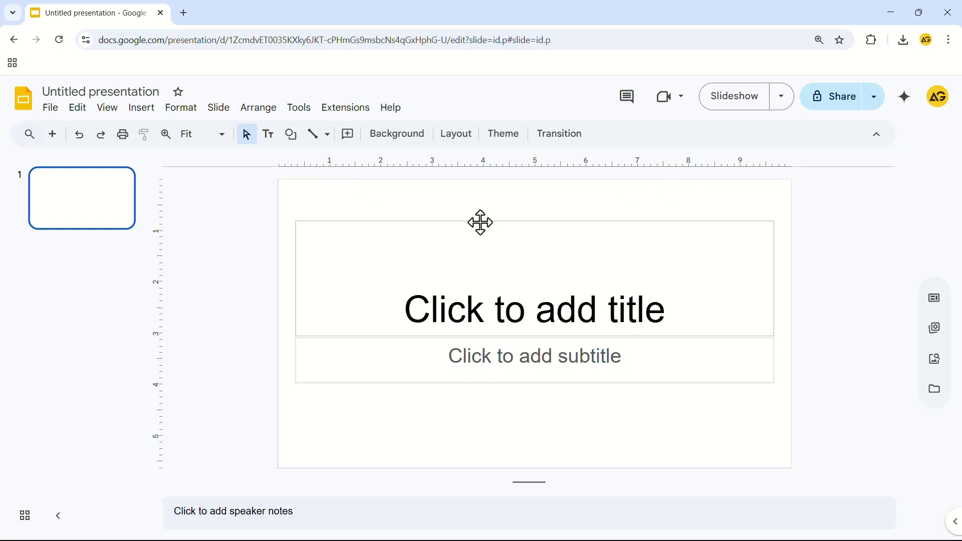
# Step: Delete the title and subtitle placeholders from the first slide
pyautogui.click(481, 223)
pyautogui.press('Delete')
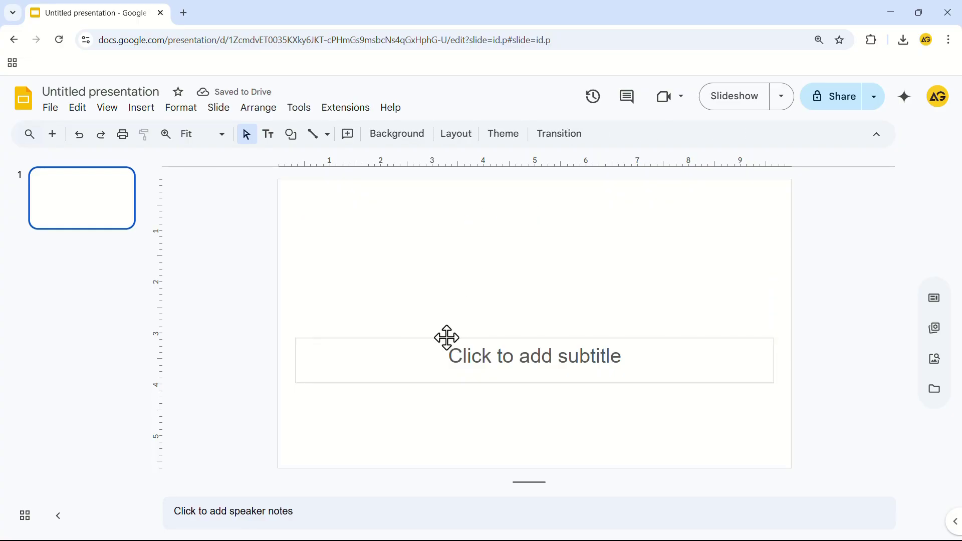
pyautogui.click(446, 337)
pyautogui.press('Delete')
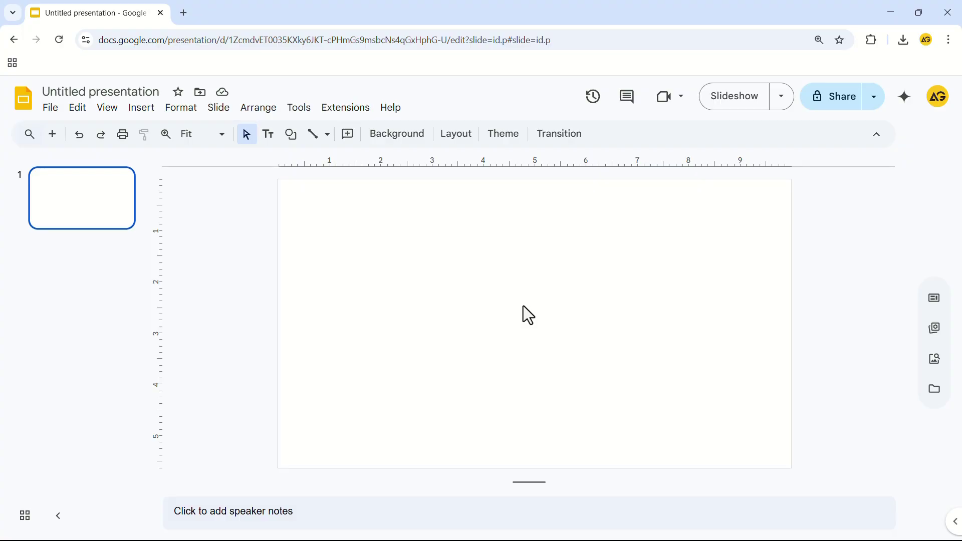
# Step: Switch to Canva and create a new blank presentation design
pyautogui.click(892, 11)
pyautogui.click(593, 537)
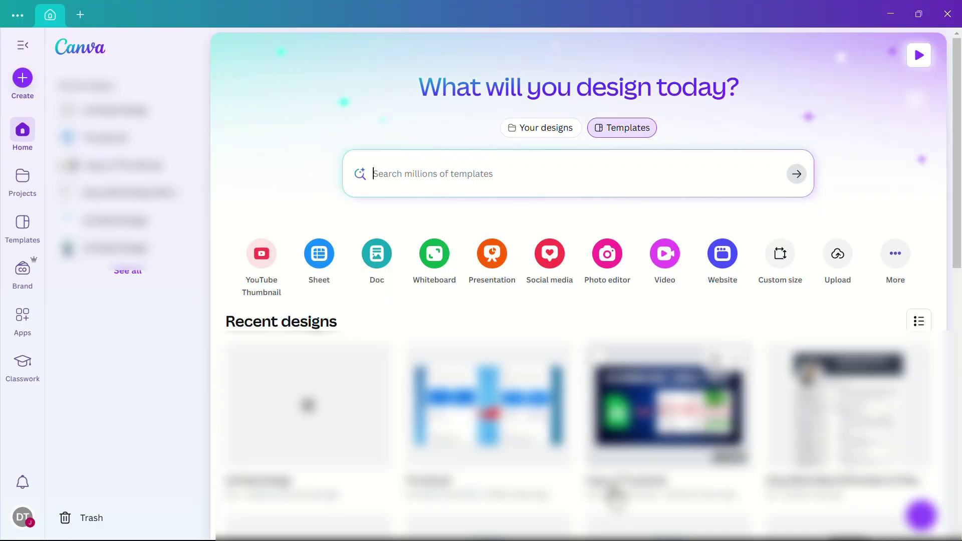
pyautogui.click(488, 276)
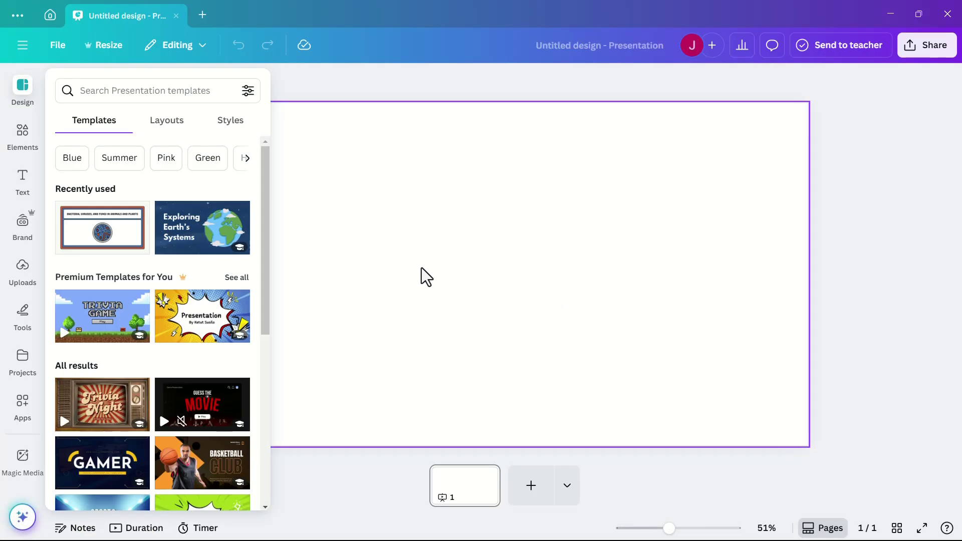
# Step: Add a text box to the page reading "Epic Guide Youtube Channel"
pyautogui.click(21, 183)
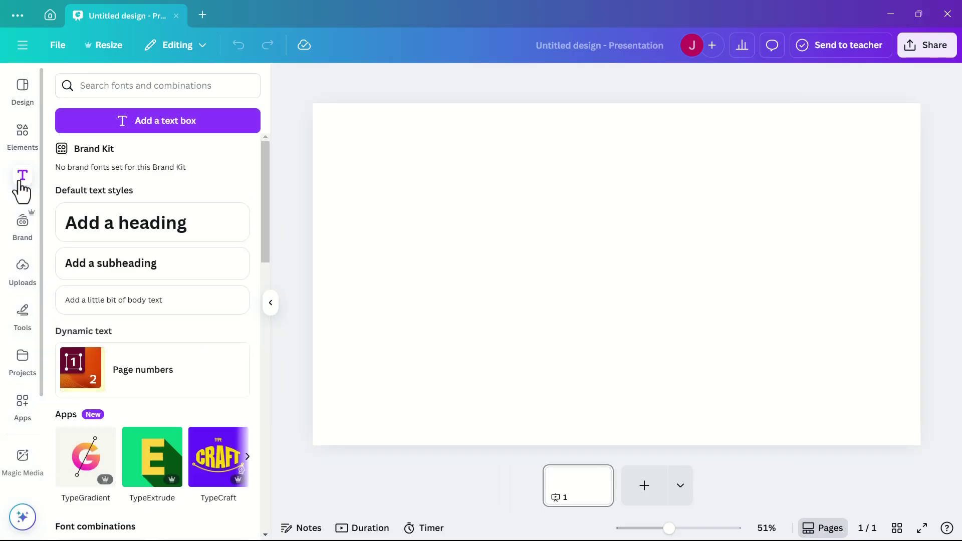
pyautogui.click(163, 123)
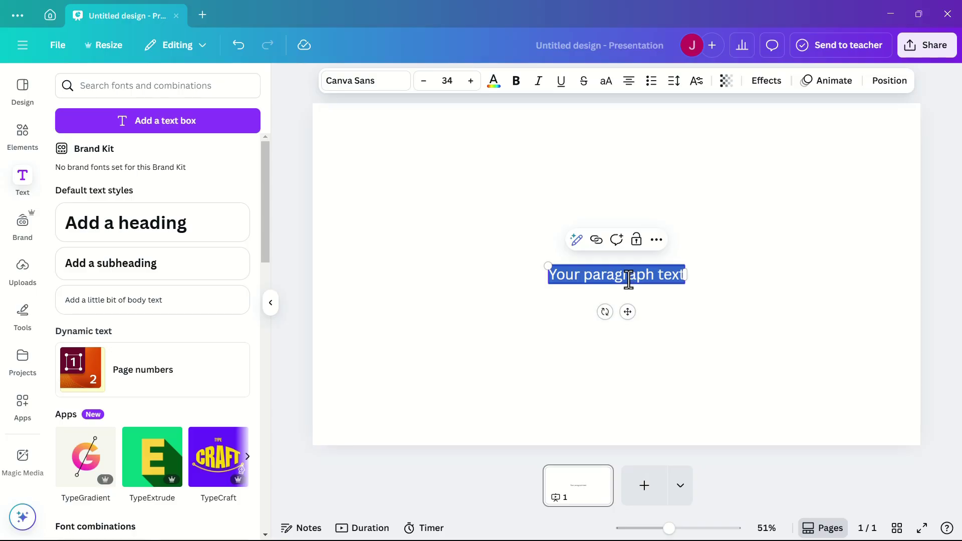
pyautogui.write('Epic Guide Youtube Channel')
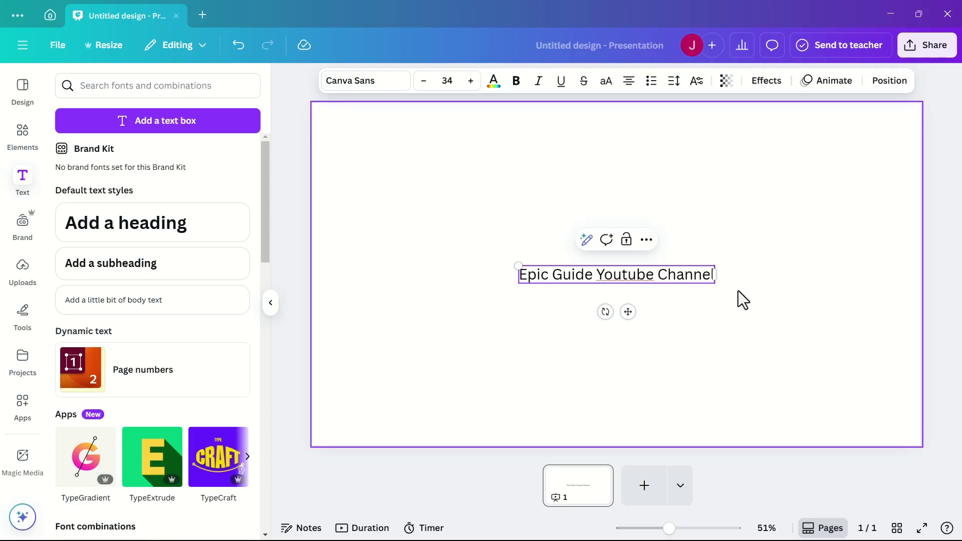
# Step: Apply the Curve shape effect to the "Epic Guide Youtube Channel" text
pyautogui.click(765, 82)
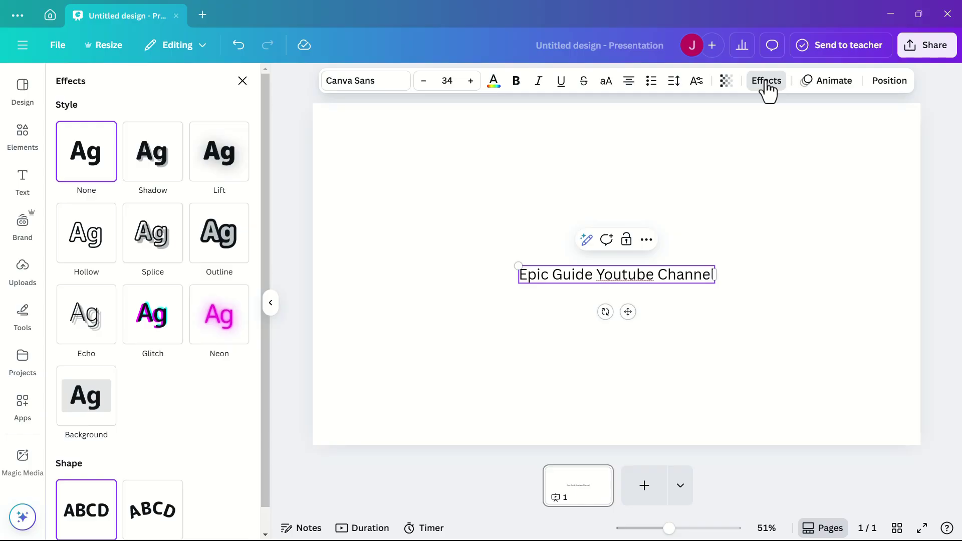
pyautogui.scroll(-3, 150, 451)
pyautogui.click(159, 489)
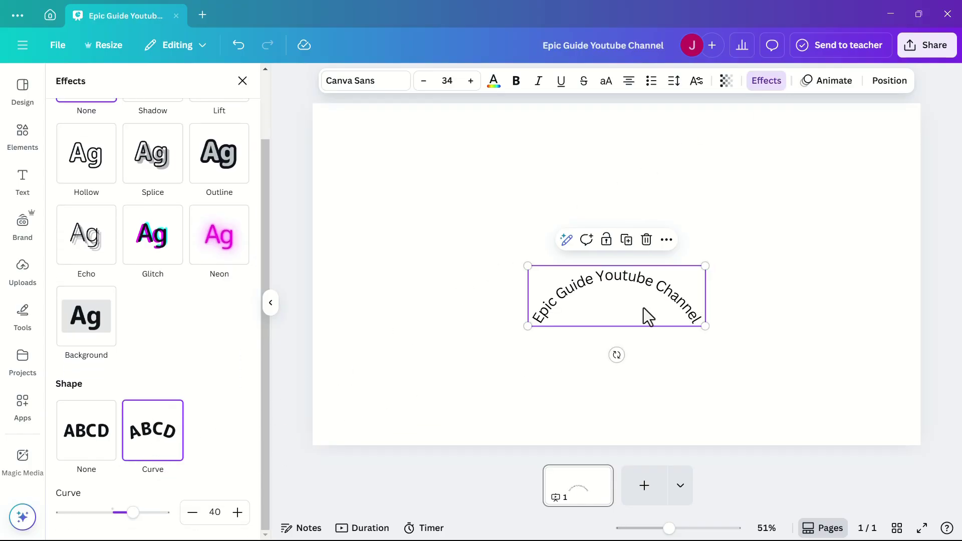
# Step: Place the curved text at the page's upper centre, enlarged to a font size of about 50.7, with its curve set to 35
pyautogui.moveTo(632, 308); pyautogui.dragTo(635, 186)
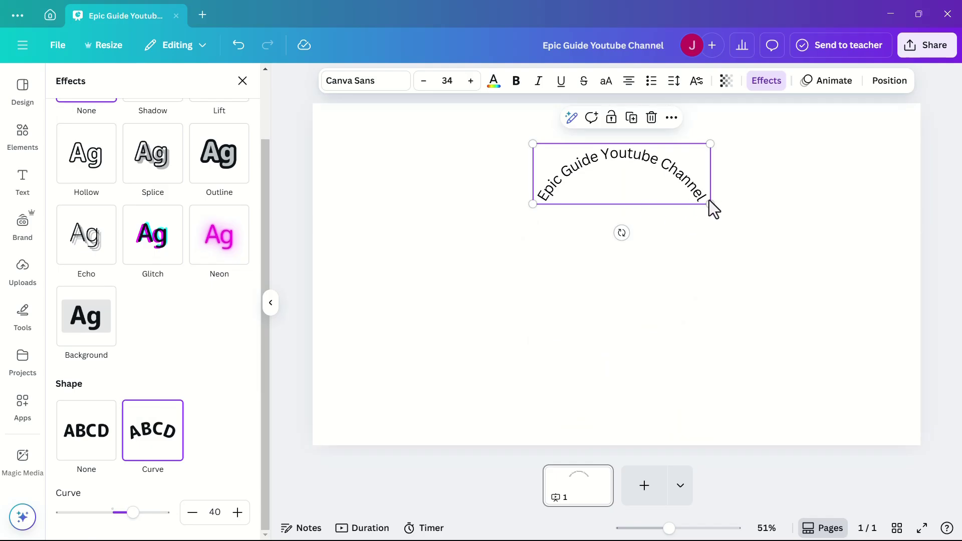
pyautogui.moveTo(714, 208); pyautogui.dragTo(797, 231)
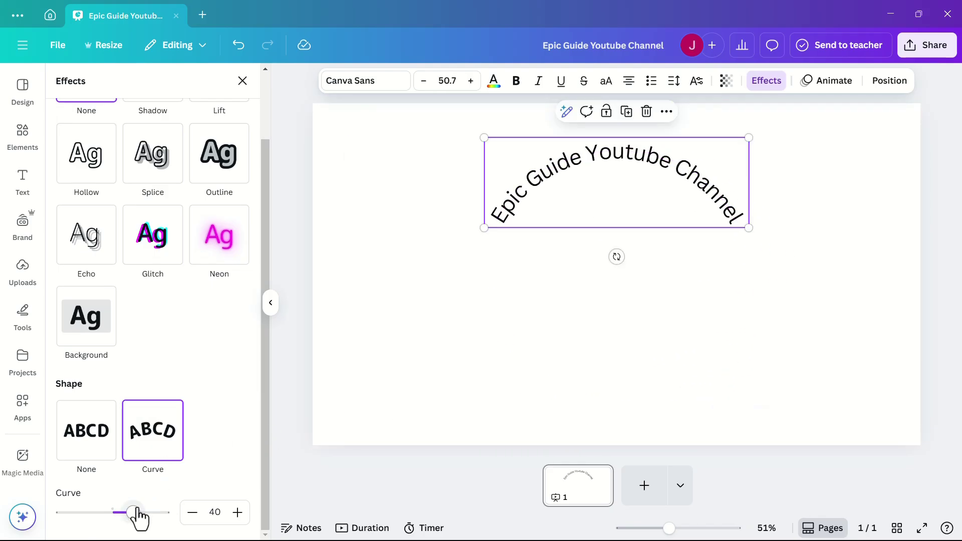
pyautogui.moveTo(135, 512)
pyautogui.mouseDown()
pyautogui.moveTo(157, 517)
pyautogui.moveTo(123, 516)
pyautogui.moveTo(131, 516)
pyautogui.mouseUp()
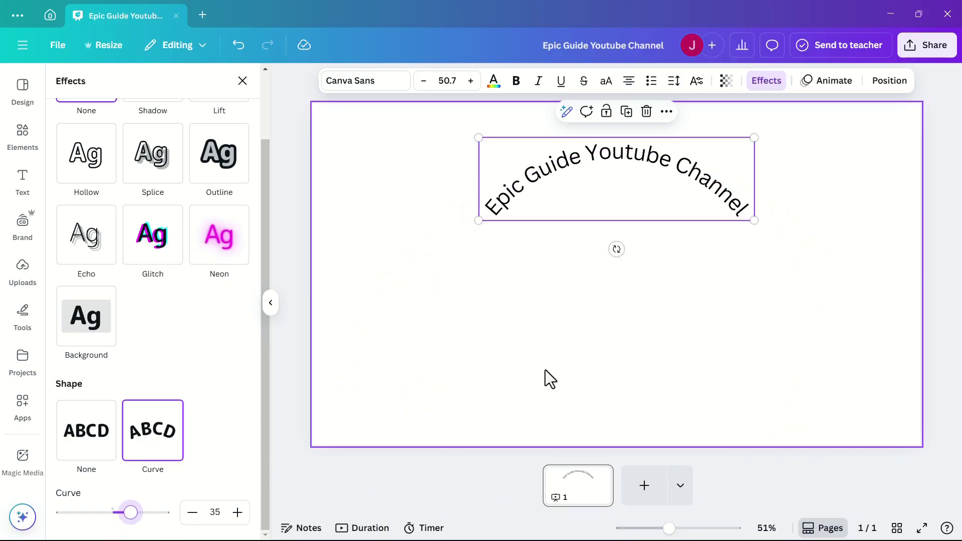
# Step: Change the curved text's font to Aileron and collapse the font list
pyautogui.click(375, 82)
pyautogui.click(119, 447)
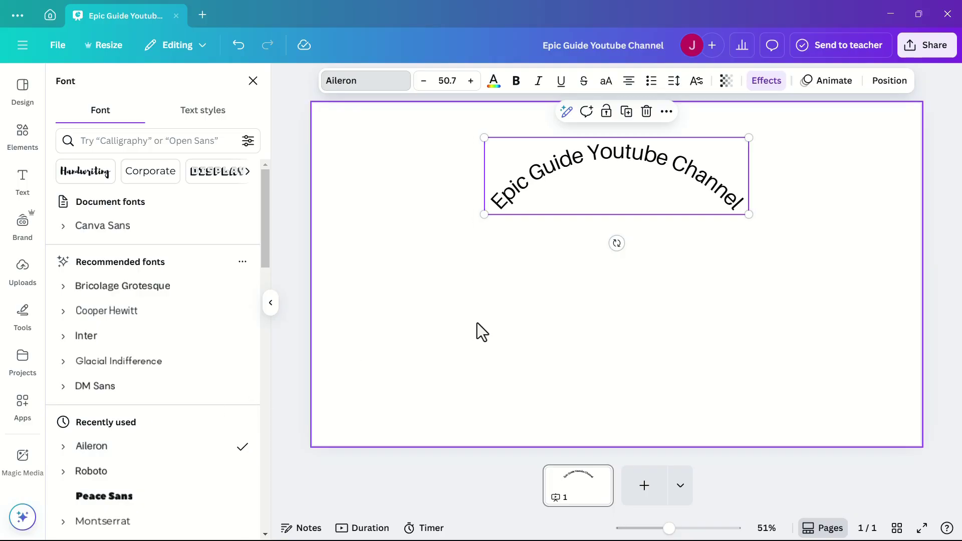
pyautogui.click(271, 302)
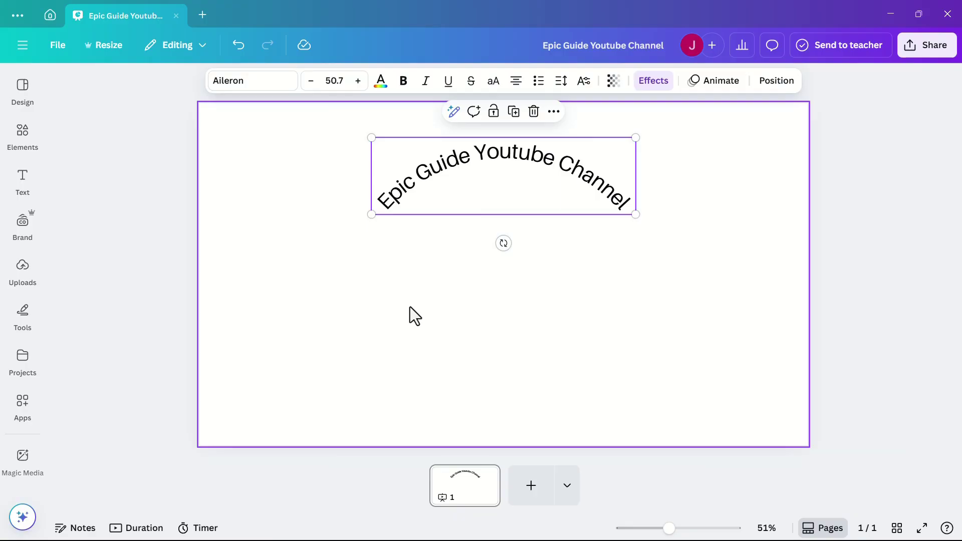
# Step: Download the design as a PNG and save it to the Desktop as "Epic Guide Youtube Channel"
pyautogui.click(917, 49)
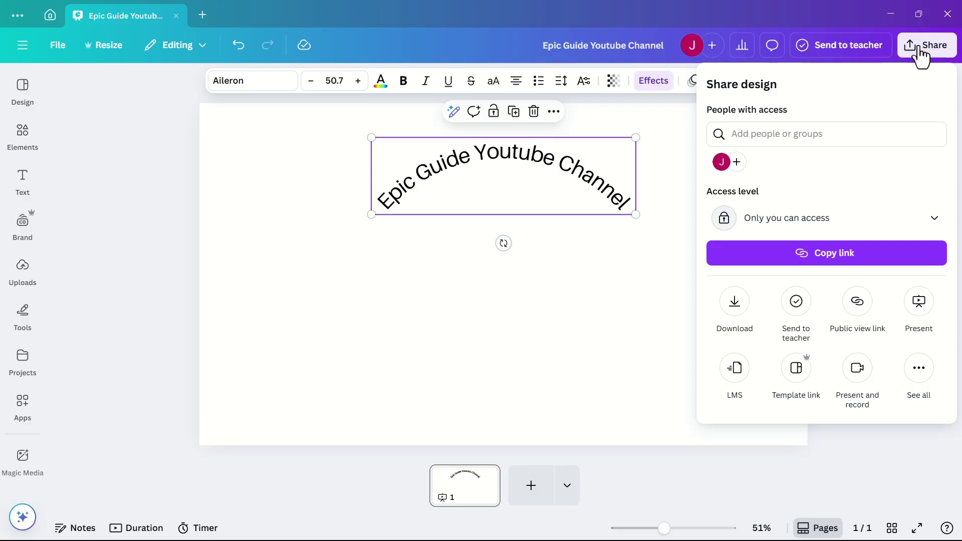
pyautogui.click(734, 302)
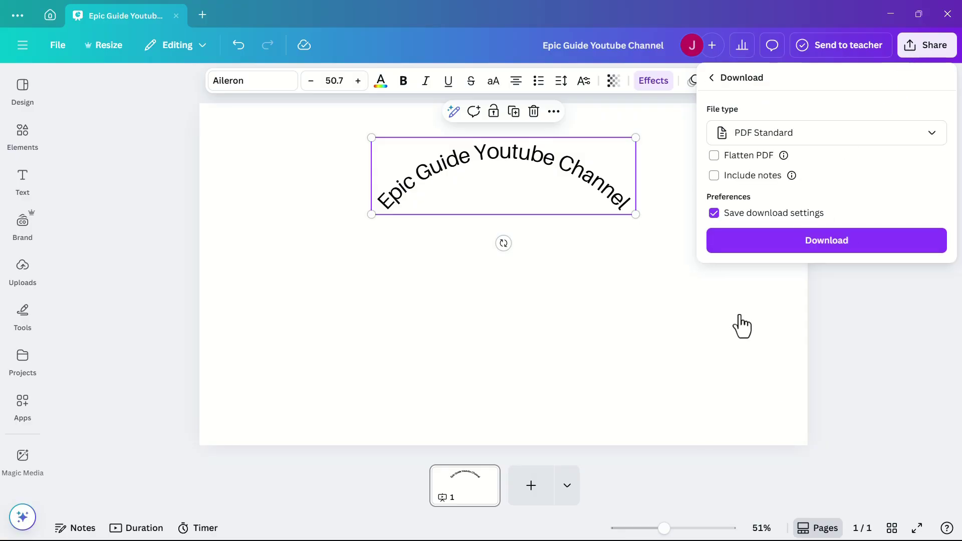
pyautogui.click(830, 141)
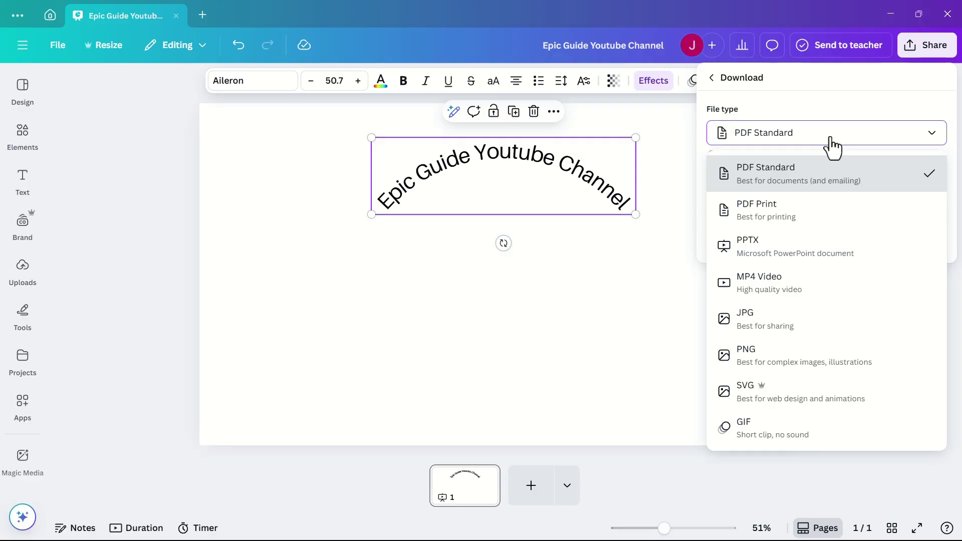
pyautogui.click(751, 354)
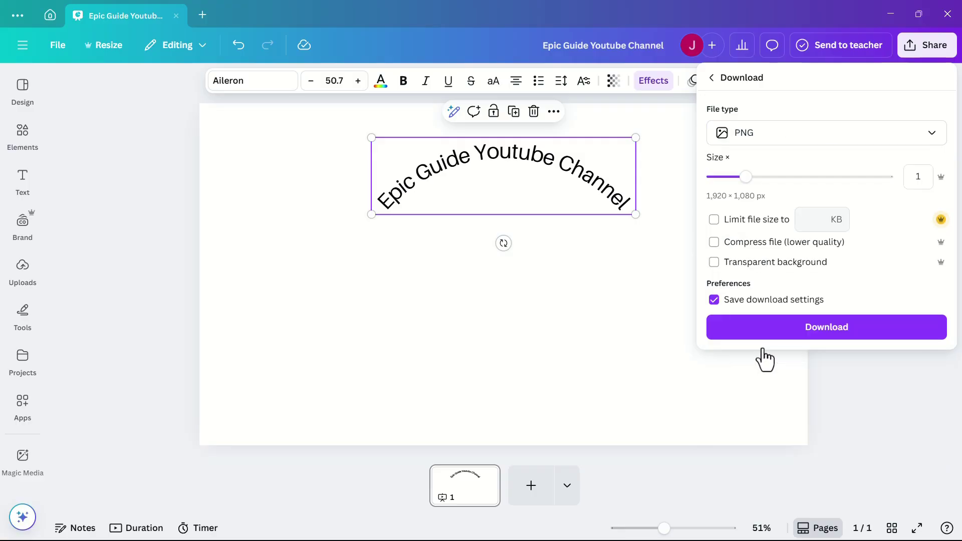
pyautogui.click(767, 335)
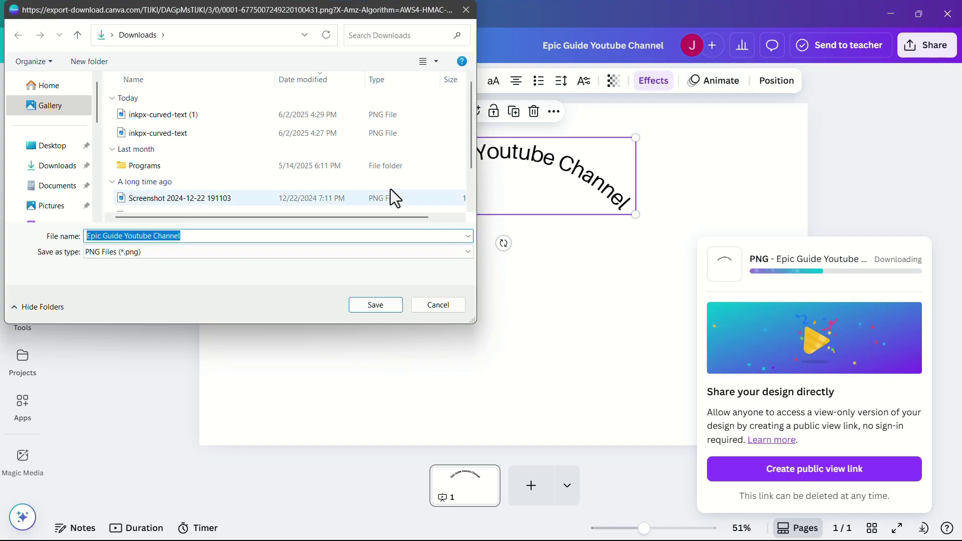
pyautogui.click(59, 147)
pyautogui.click(383, 305)
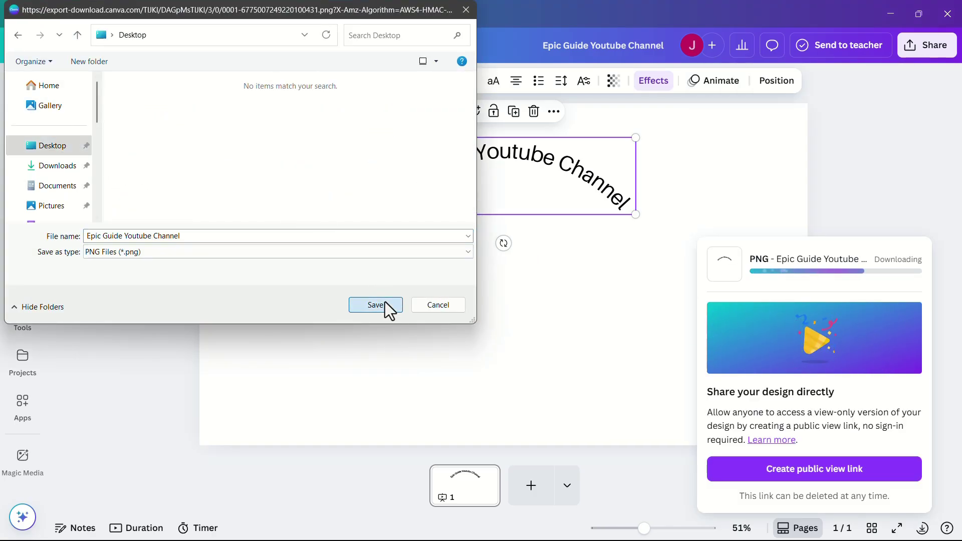
# Step: Switch back to Google Slides and insert the "Epic Guide Youtube Channel" image from the computer's Desktop folder
pyautogui.click(890, 13)
pyautogui.click(732, 525)
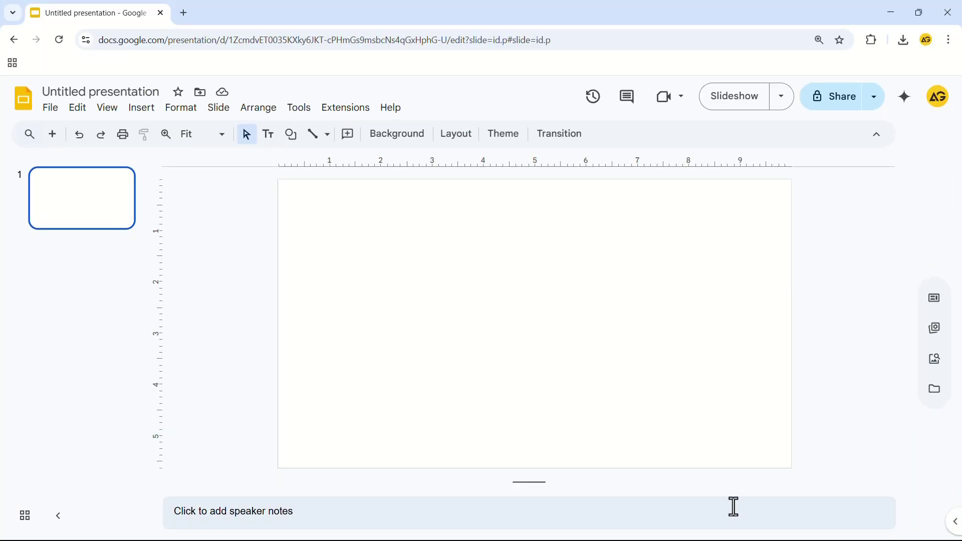
pyautogui.click(141, 108)
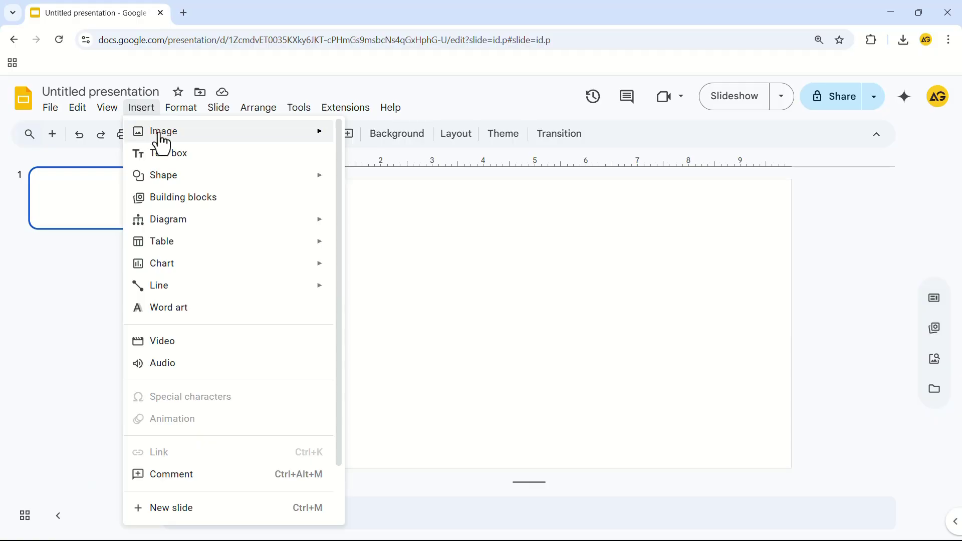
pyautogui.moveTo(161, 144)
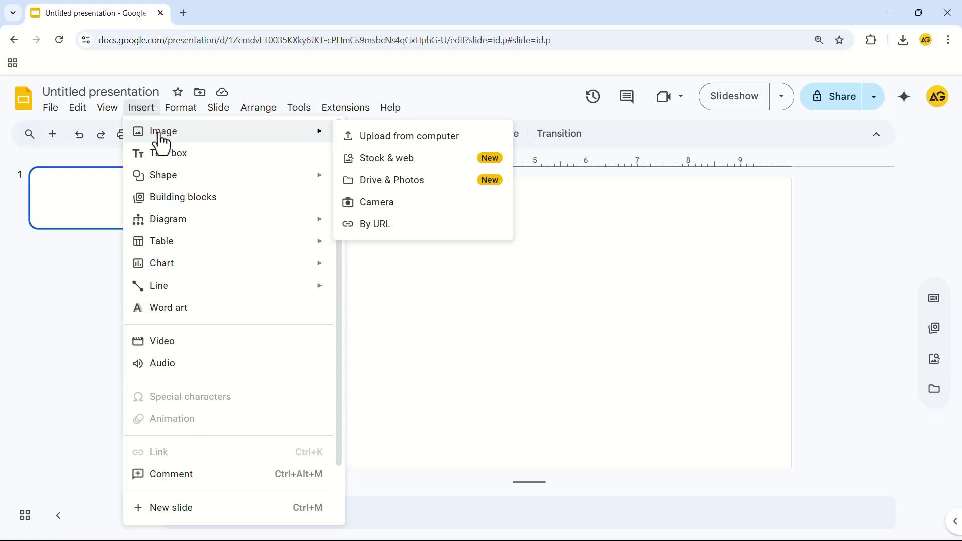
pyautogui.click(388, 139)
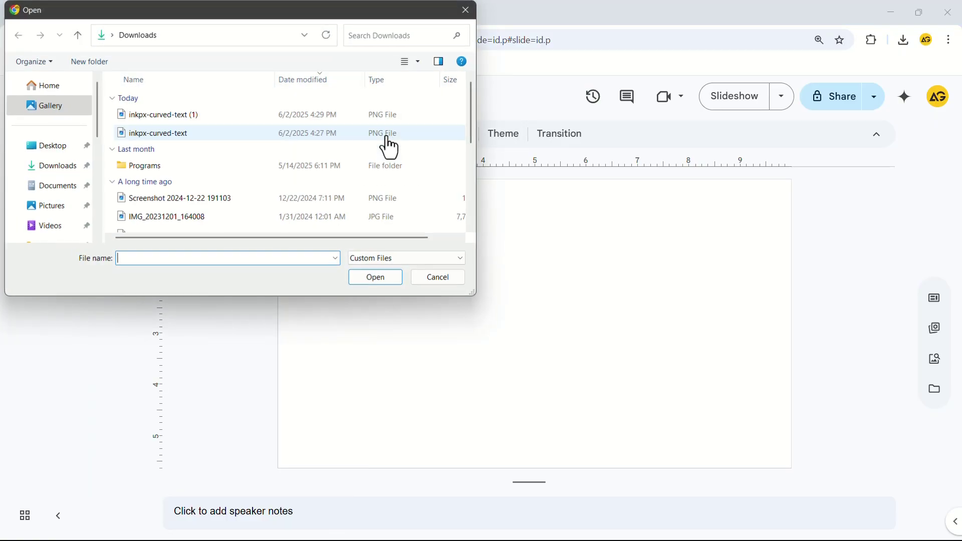
pyautogui.click(59, 145)
pyautogui.click(159, 123)
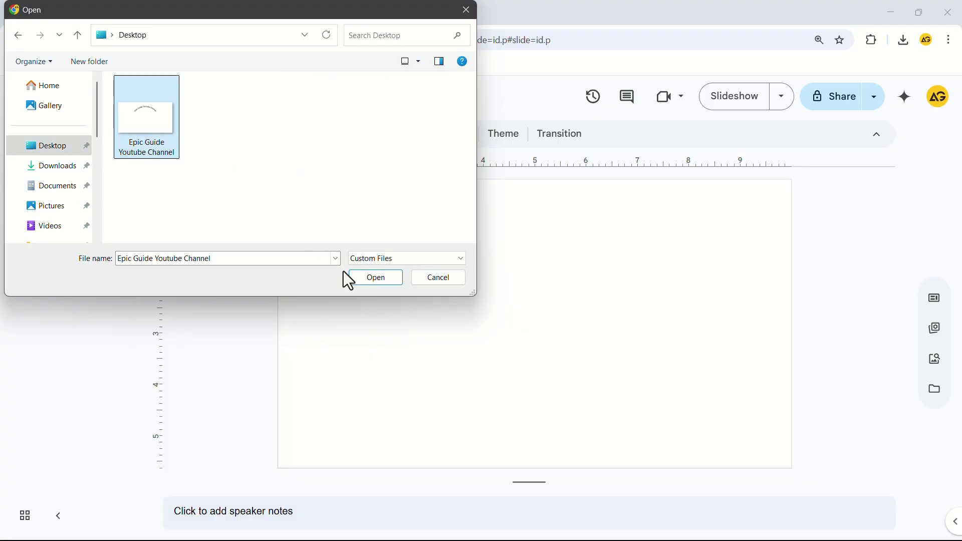
pyautogui.click(363, 278)
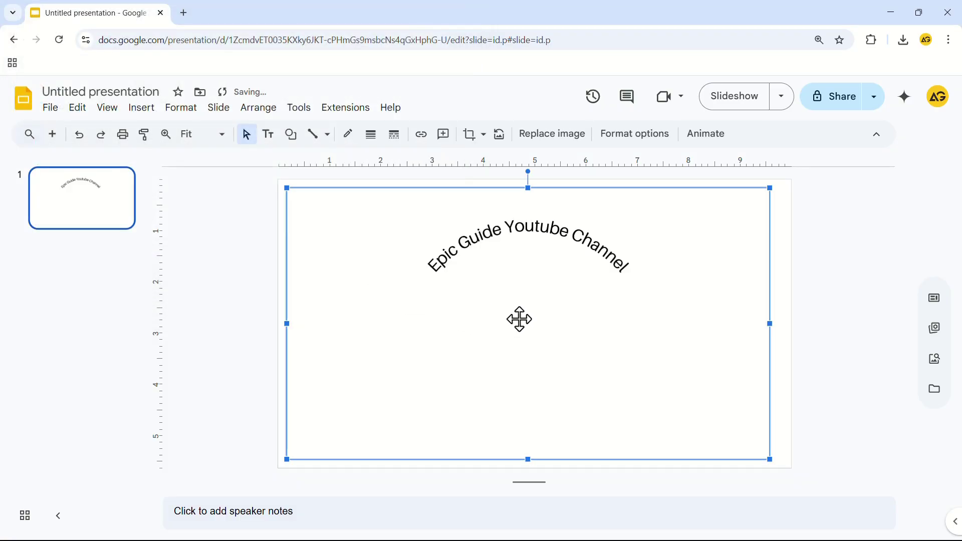
# Step: Crop the inserted image on all four sides so that its frame fits tightly around the curved text
pyautogui.rightClick(505, 302)
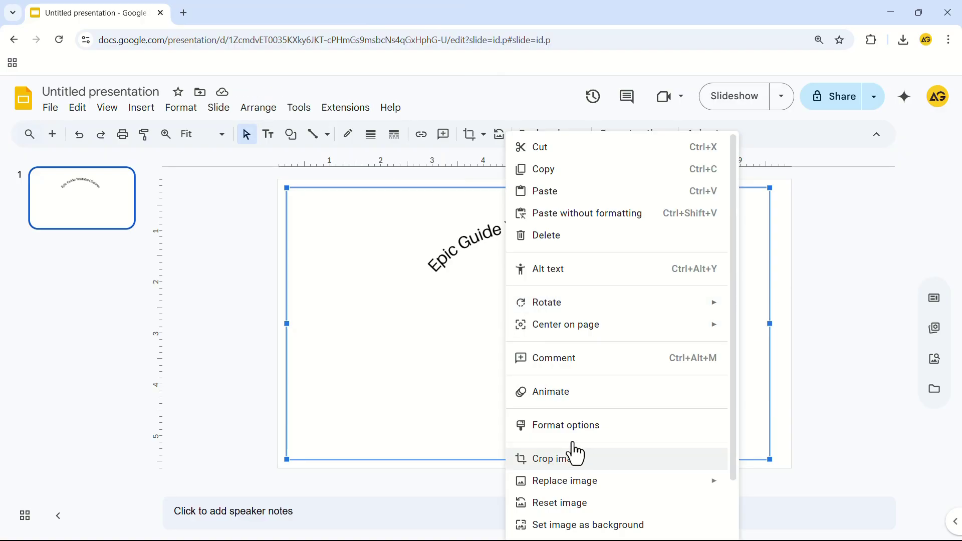
pyautogui.click(573, 457)
pyautogui.moveTo(766, 324); pyautogui.dragTo(632, 324)
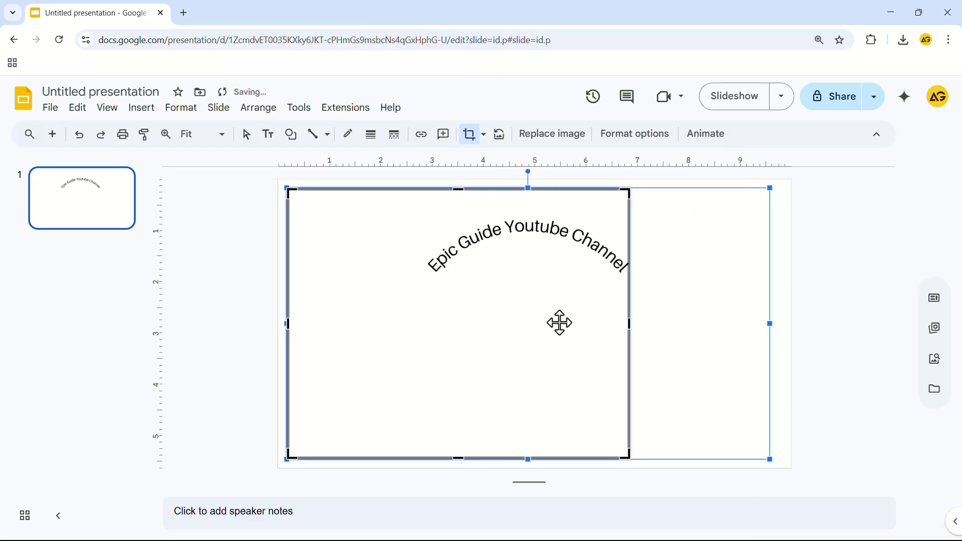
pyautogui.moveTo(288, 324); pyautogui.dragTo(425, 323)
pyautogui.moveTo(529, 457); pyautogui.dragTo(528, 279)
pyautogui.moveTo(528, 189); pyautogui.dragTo(531, 212)
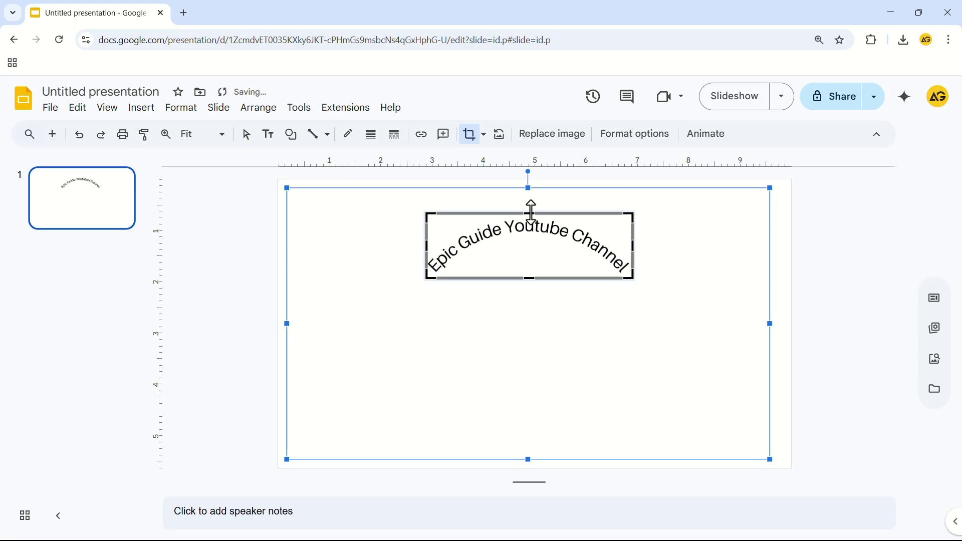
pyautogui.press('Return')
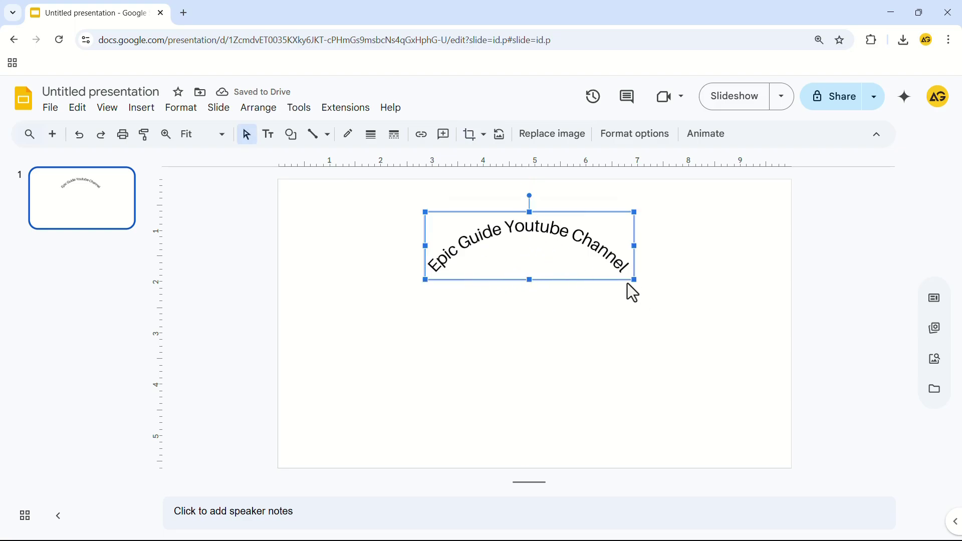
# Step: Enlarge the cropped image to about 8.3 inches wide, centred across the slide's upper half, and add a second blank slide
pyautogui.moveTo(634, 280); pyautogui.dragTo(850, 346)
pyautogui.moveTo(648, 253); pyautogui.dragTo(560, 255)
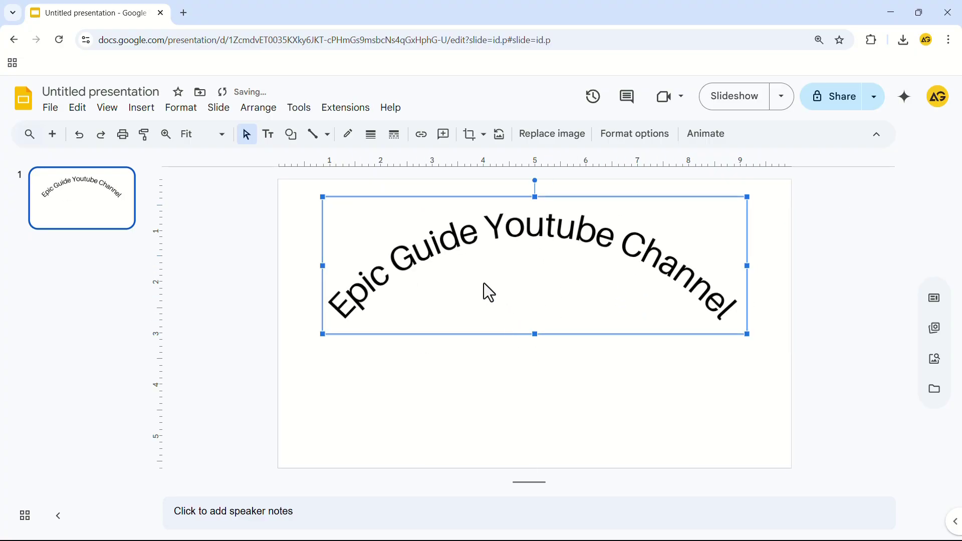
pyautogui.hotkey('ctrl', 'm')
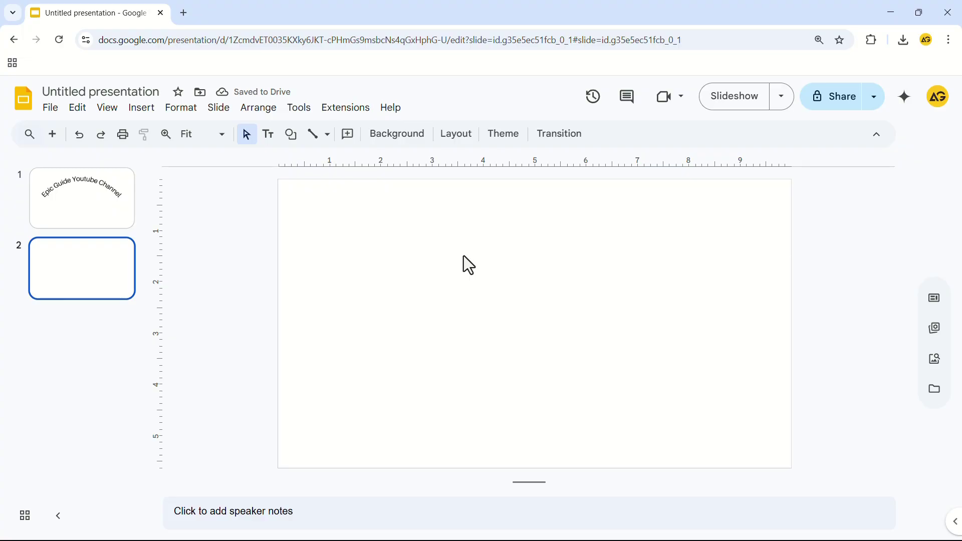
# Step: Search Google for "curved text generator" in a new browser tab and open InkPx's Curved Text Generator page
pyautogui.click(184, 14)
pyautogui.click(379, 256)
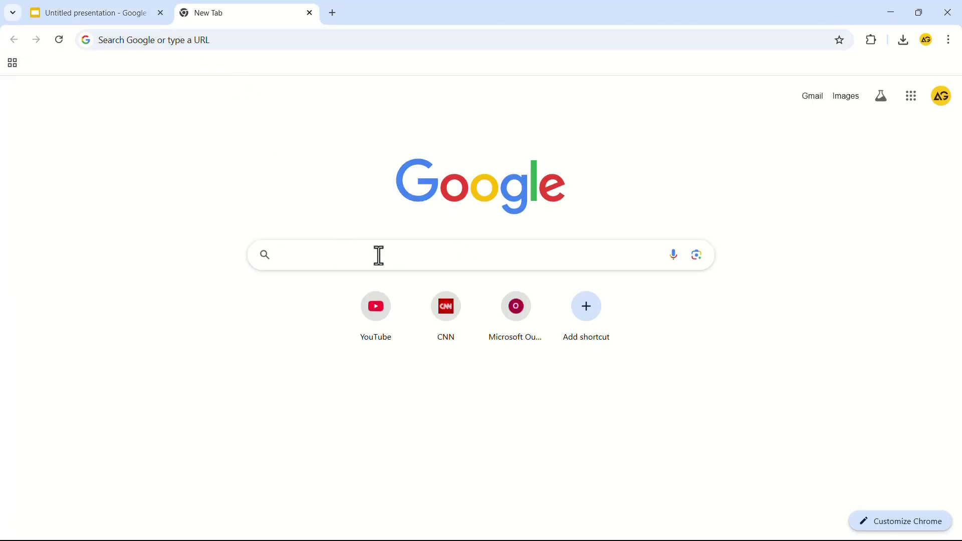
pyautogui.write('curved text generator')
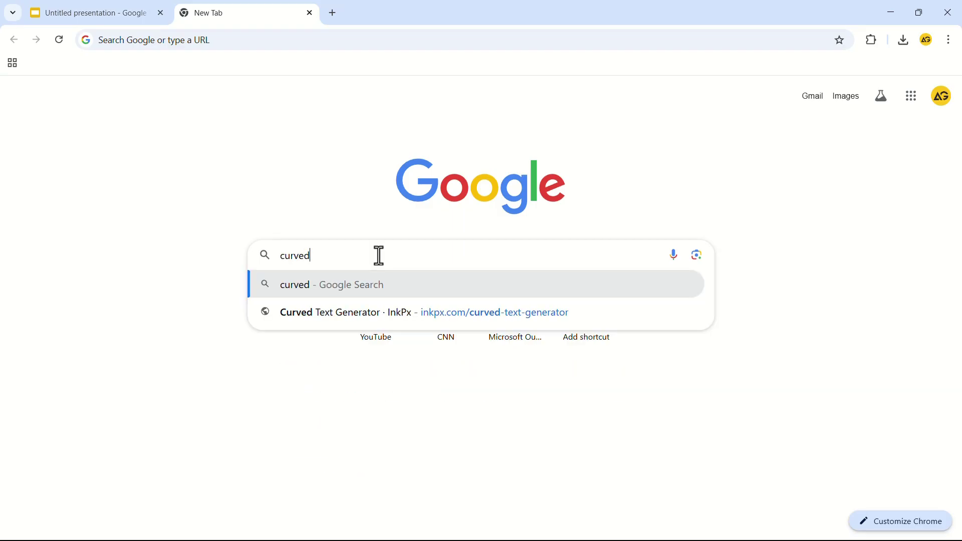
pyautogui.press('Return')
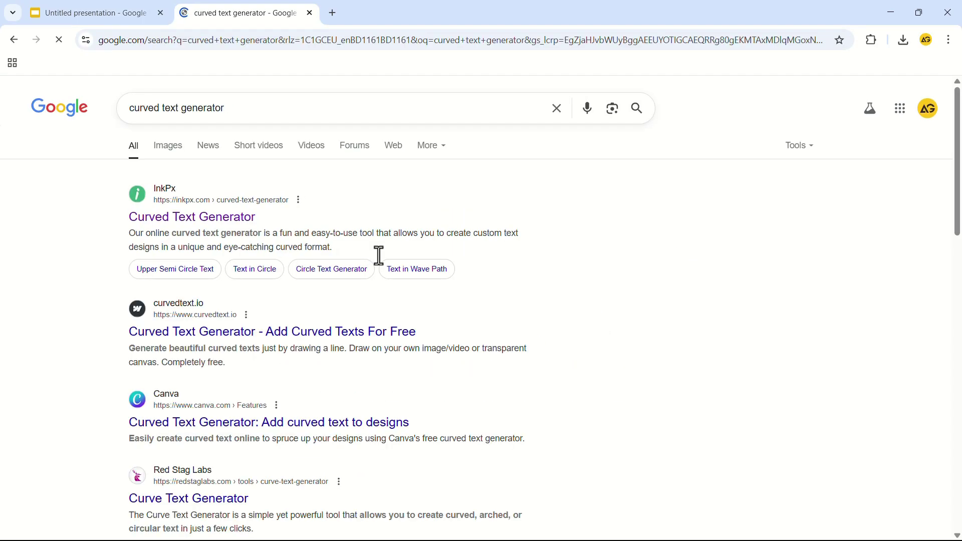
pyautogui.click(208, 220)
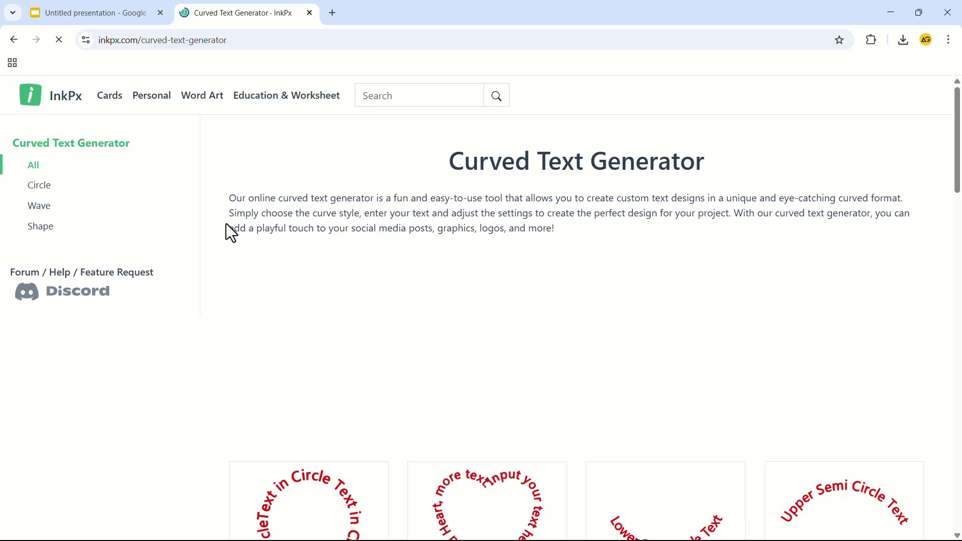
# Step: Open the Text in Lower Semi Circle template from the curved text designs
pyautogui.scroll(-7, 481, 313)
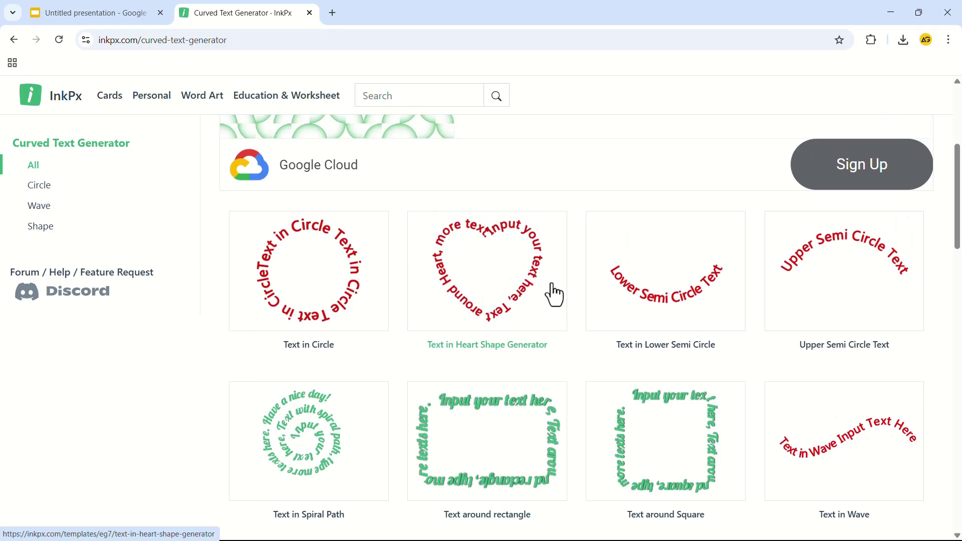
pyautogui.scroll(-1, 552, 284)
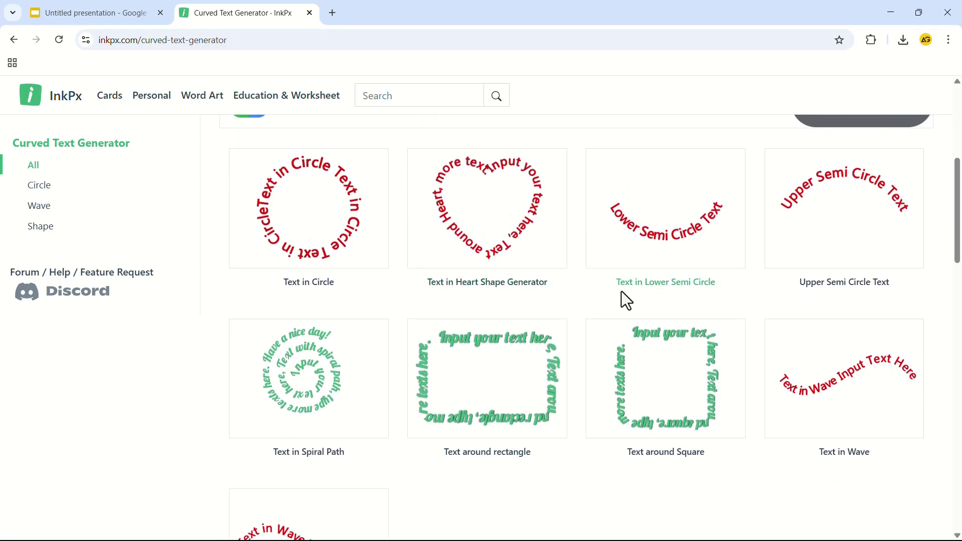
pyautogui.click(715, 209)
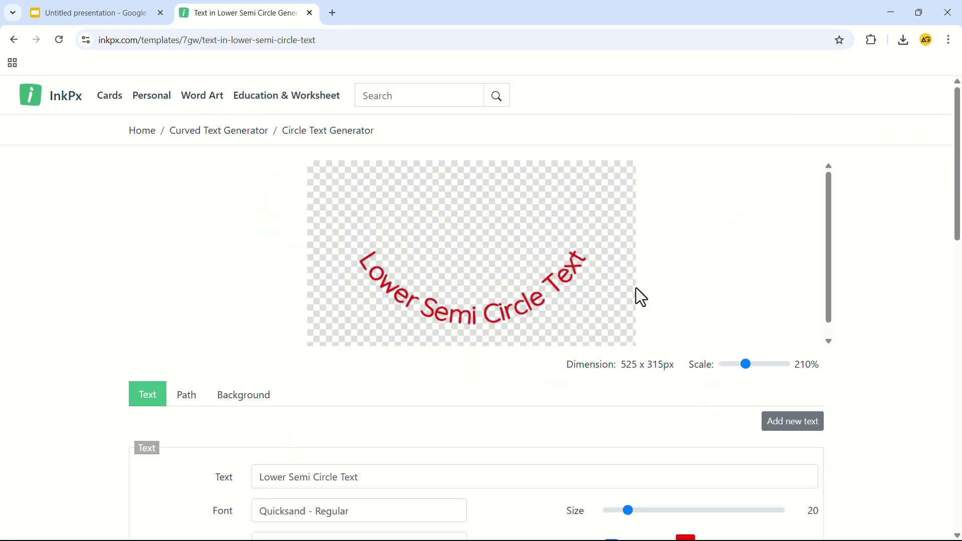
# Step: Replace the template's text with "Epic Guide Youtube Channel" and set its size to 24
pyautogui.scroll(-4, 559, 365)
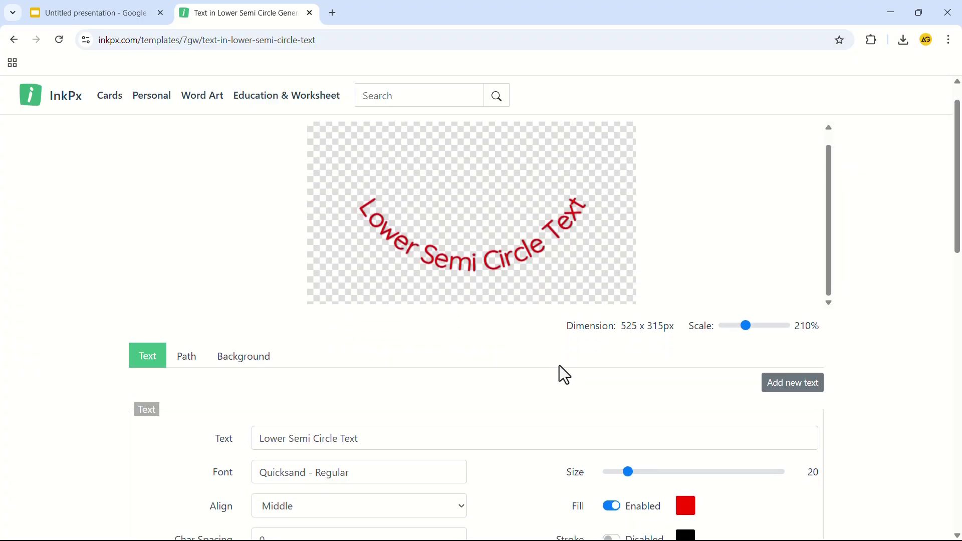
pyautogui.click(330, 288)
pyautogui.hotkey('ctrl', 'a')
pyautogui.write('Epic Guide Youtube Channel')
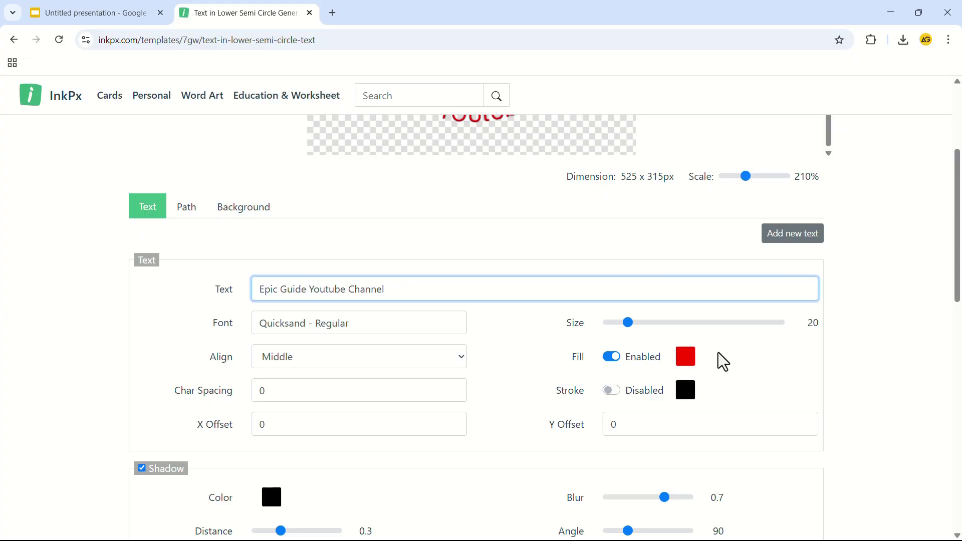
pyautogui.scroll(1, 646, 385)
pyautogui.click(632, 385)
pyautogui.scroll(1, 676, 430)
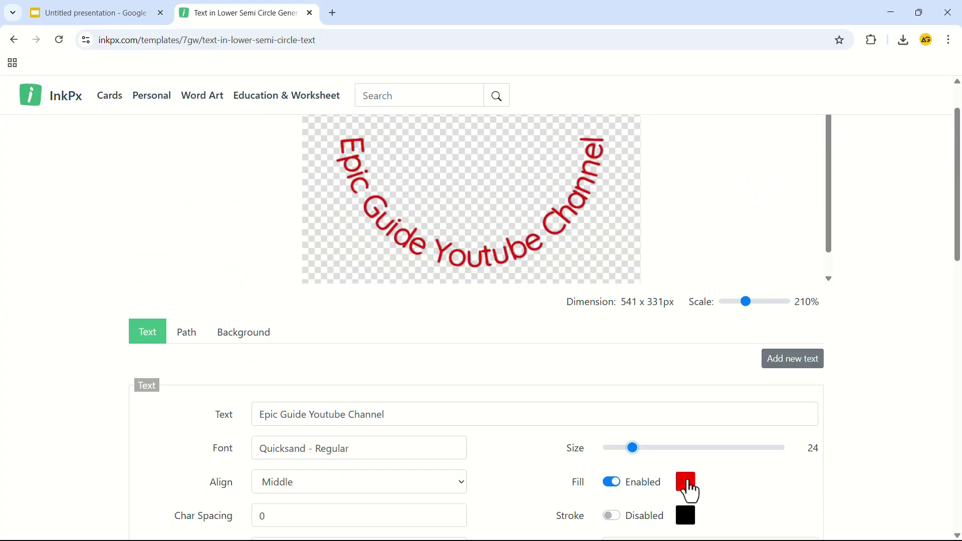
# Step: Restyle the curved text with a black fill, the Lato - Bold font and no shadow
pyautogui.click(686, 485)
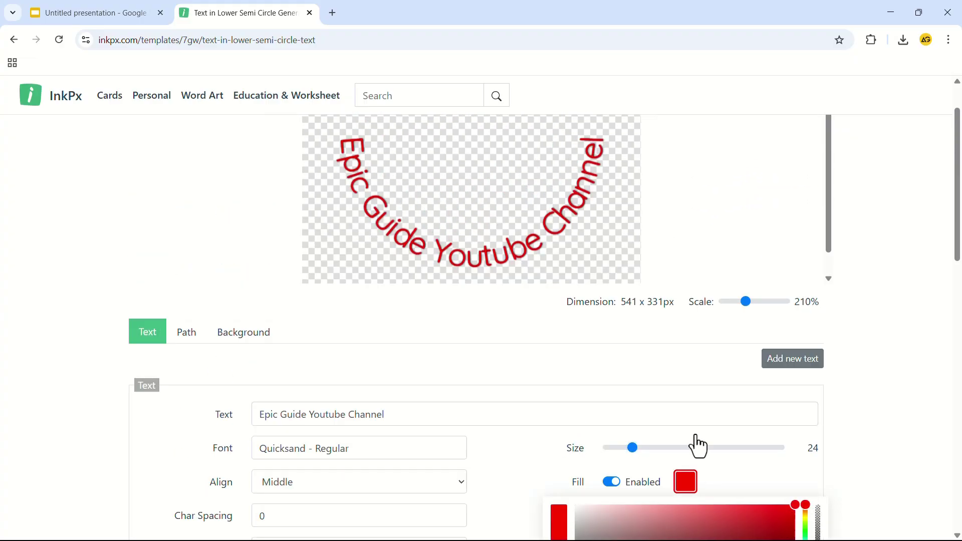
pyautogui.scroll(-3, 698, 444)
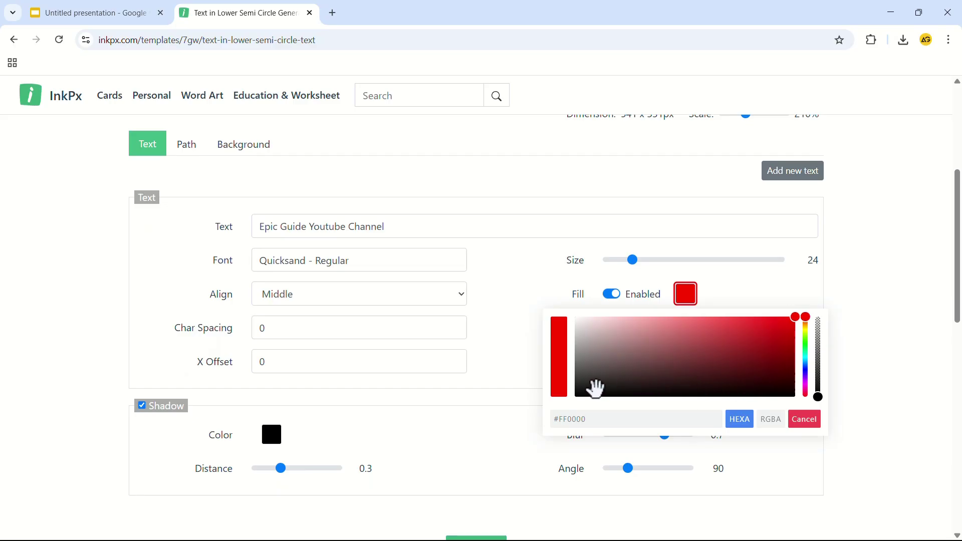
pyautogui.click(576, 395)
pyautogui.scroll(1, 722, 413)
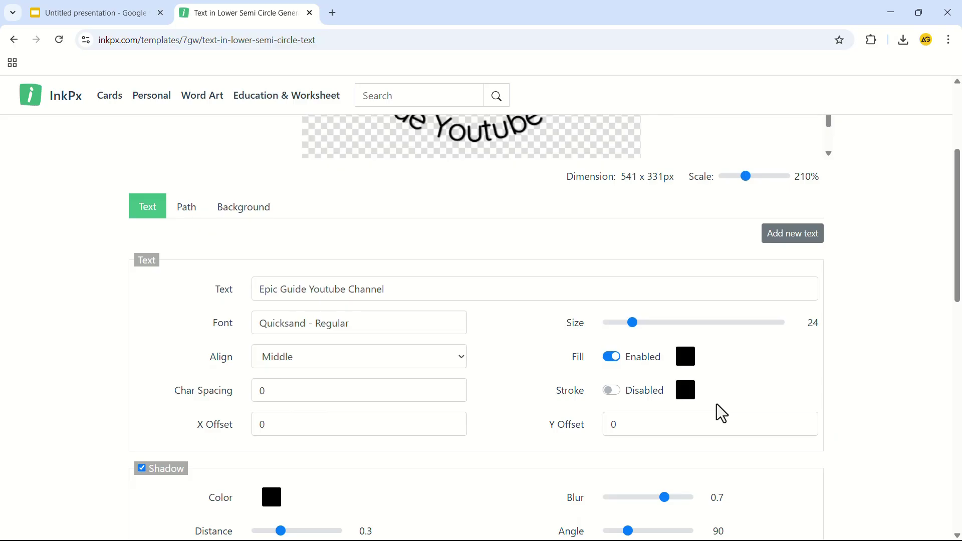
pyautogui.scroll(-2, 722, 413)
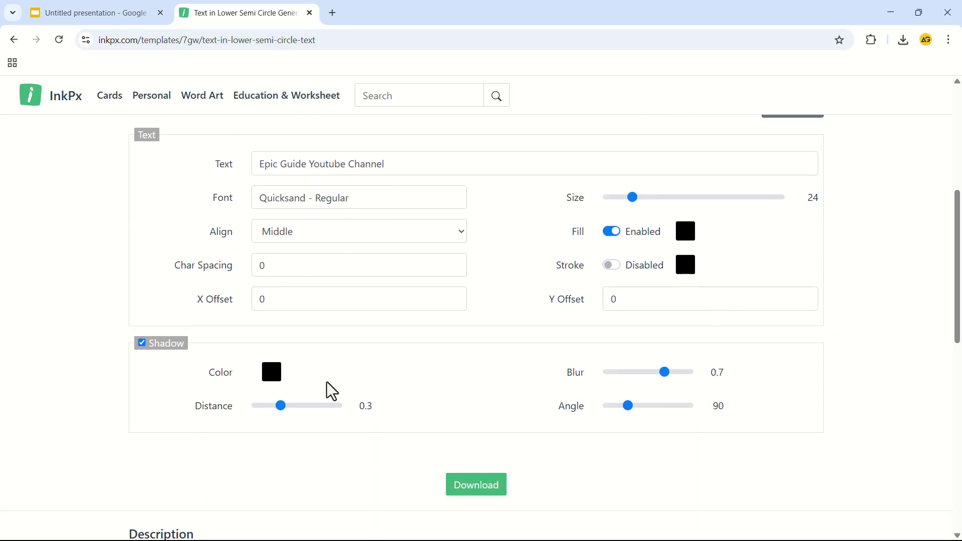
pyautogui.click(142, 343)
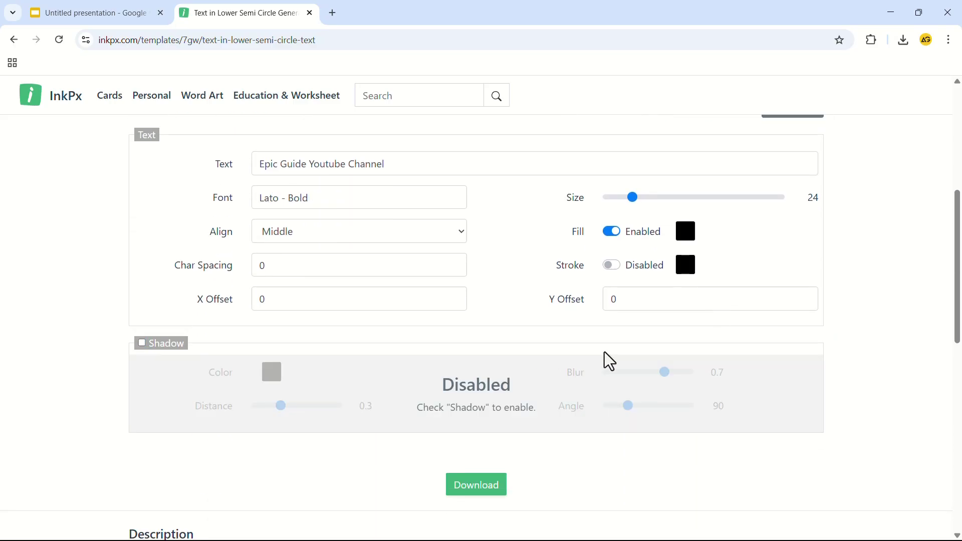
# Step: Download the curved text as a PNG image and switch back to the Google Slides presentation
pyautogui.click(478, 488)
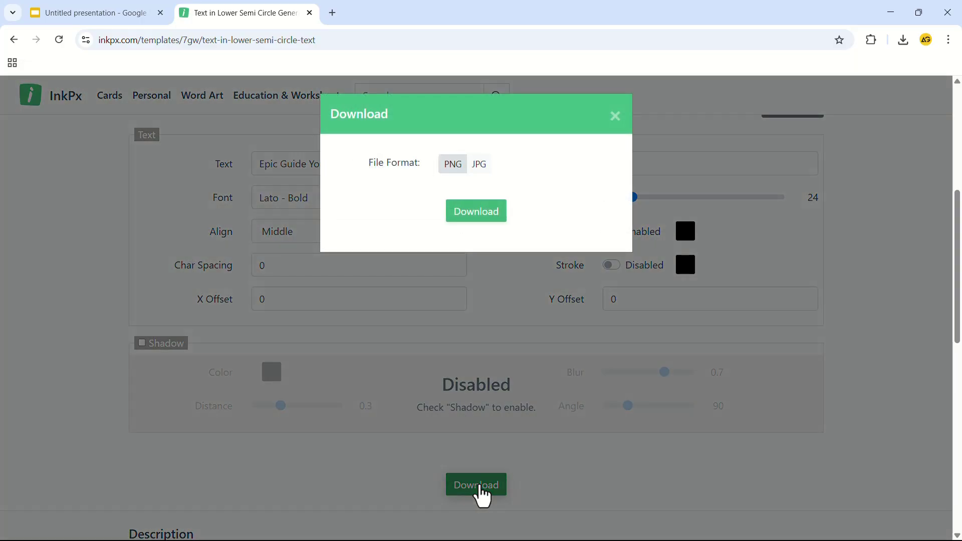
pyautogui.click(478, 169)
pyautogui.click(474, 215)
pyautogui.moveTo(832, 88)
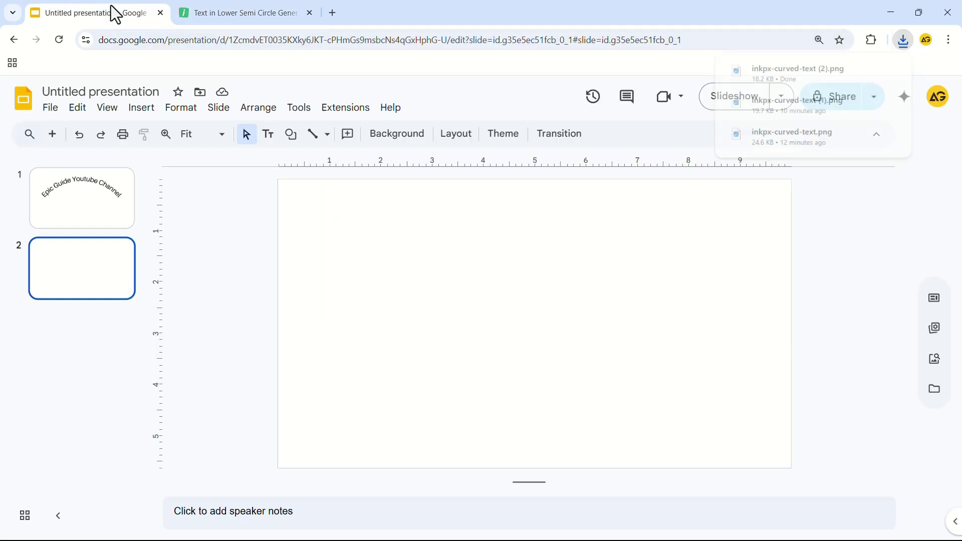
pyautogui.click(110, 14)
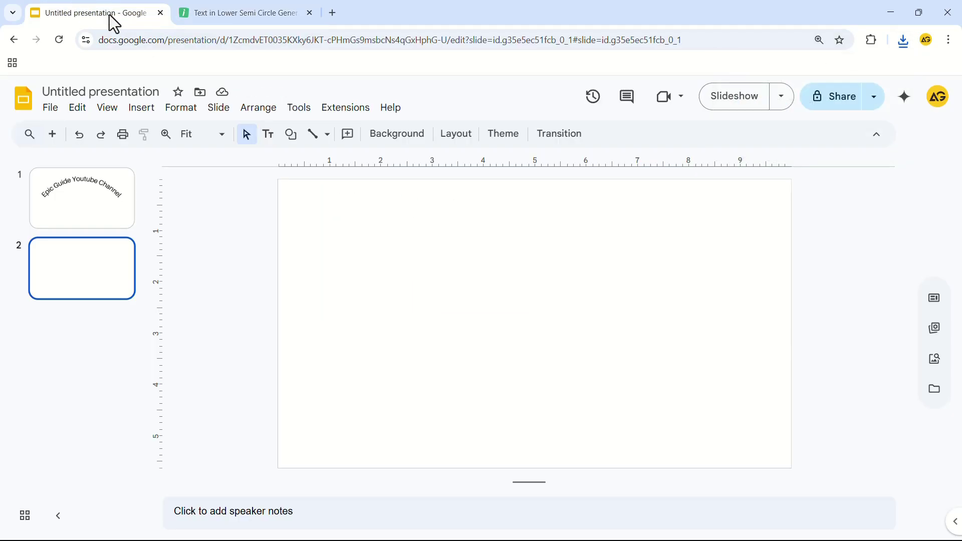